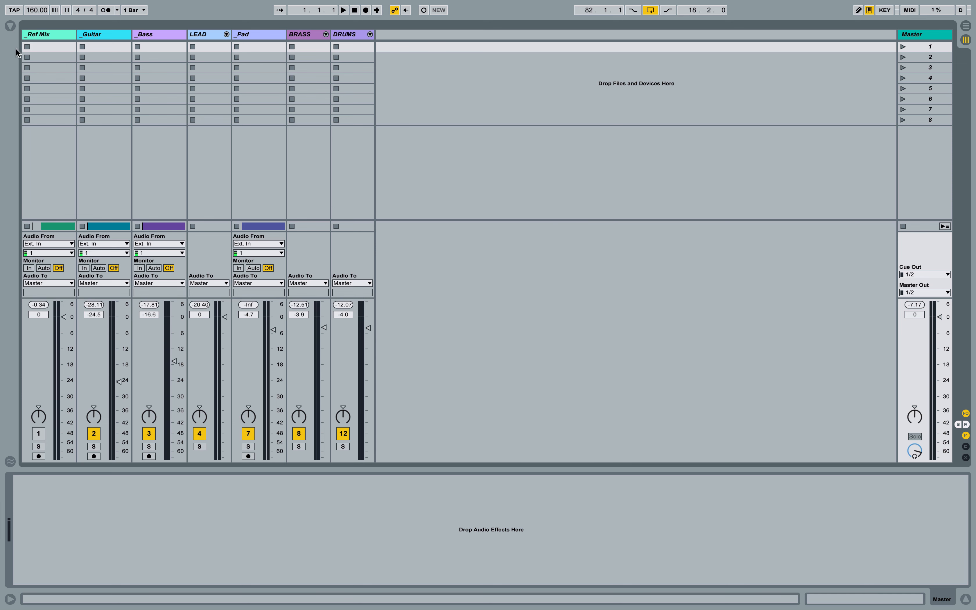
- Add EQ Eight from the Audio Effects browser to the _Kick track inside the expanded DRUMS group
click(10, 26)
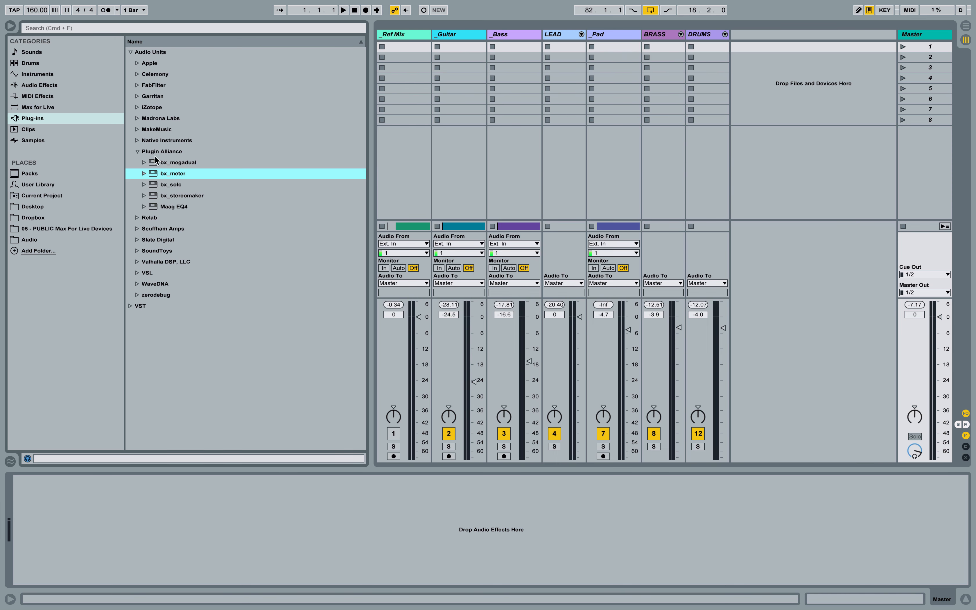
click(137, 152)
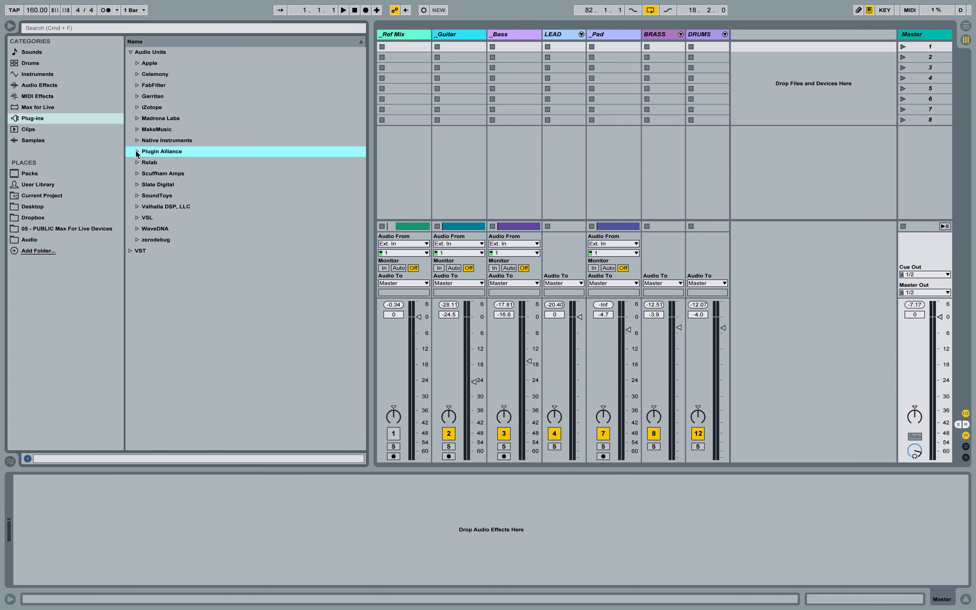
click(41, 85)
click(156, 163)
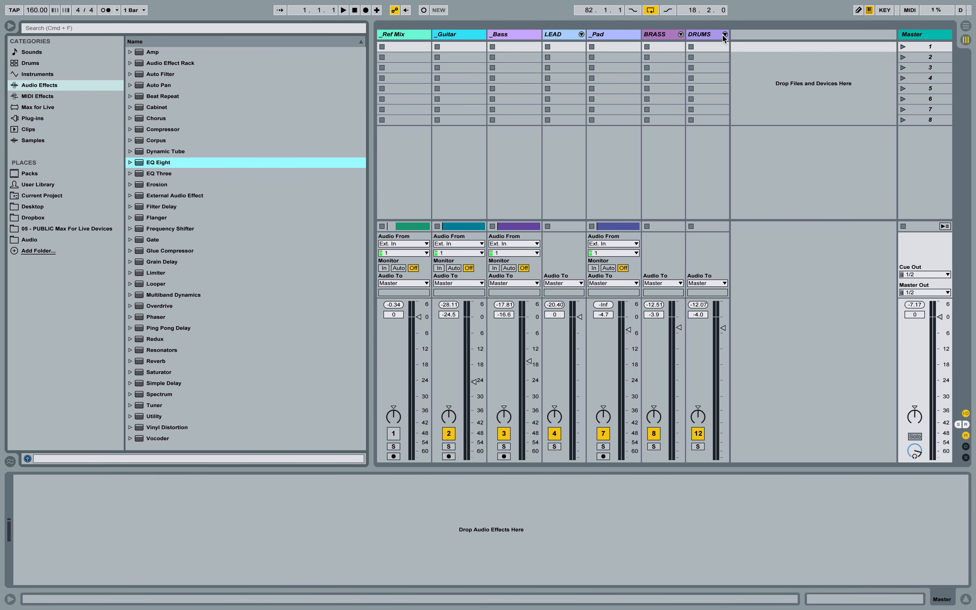
click(725, 34)
scroll(705, 141, right, 5)
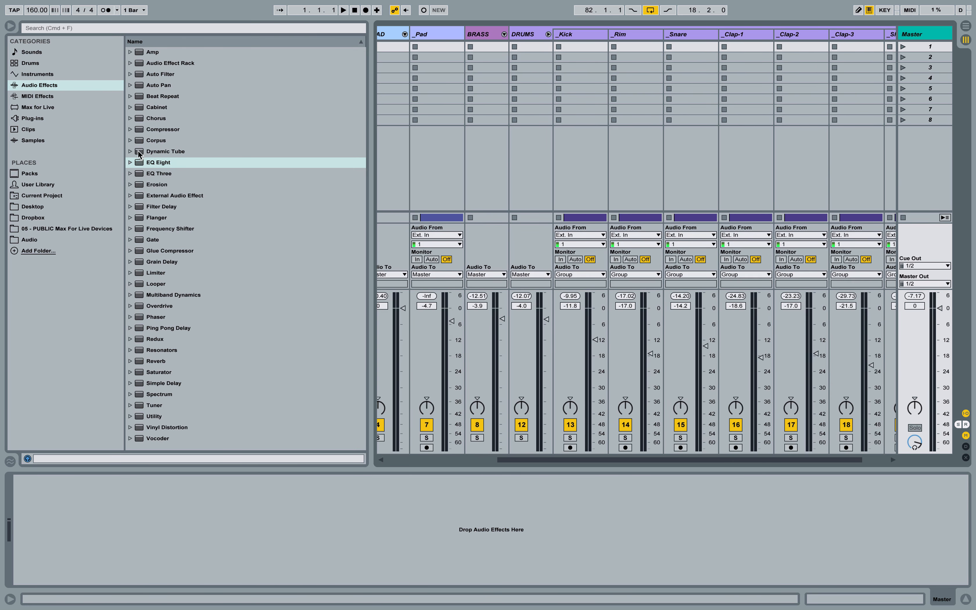
drag(149, 162, 569, 38)
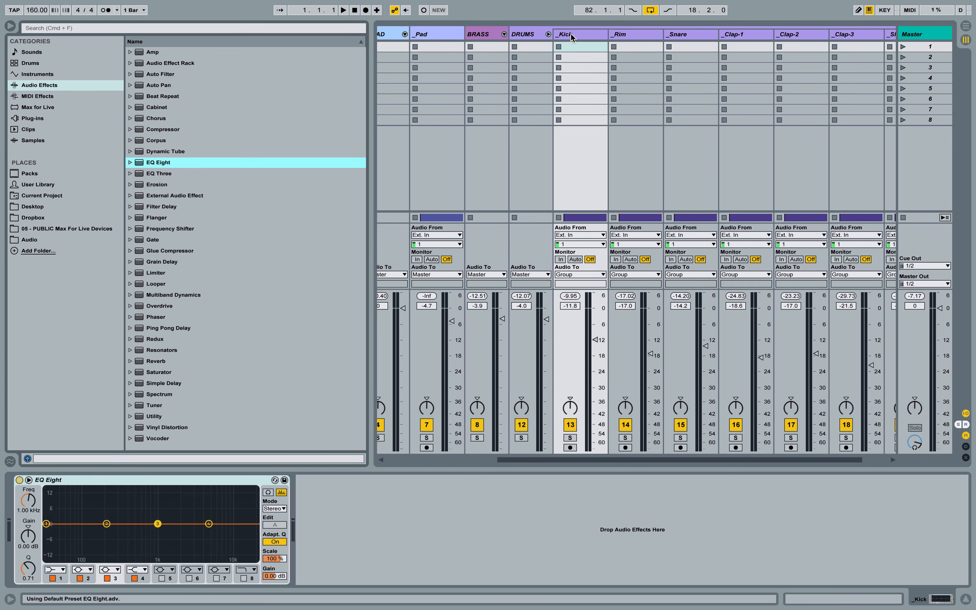
- Try dropping a second EQ Eight onto another track and undo it
drag(158, 163, 403, 37)
key(super+z)
- Hide the browser, expand the DRUMS group, select the _Kick track and solo it
click(10, 26)
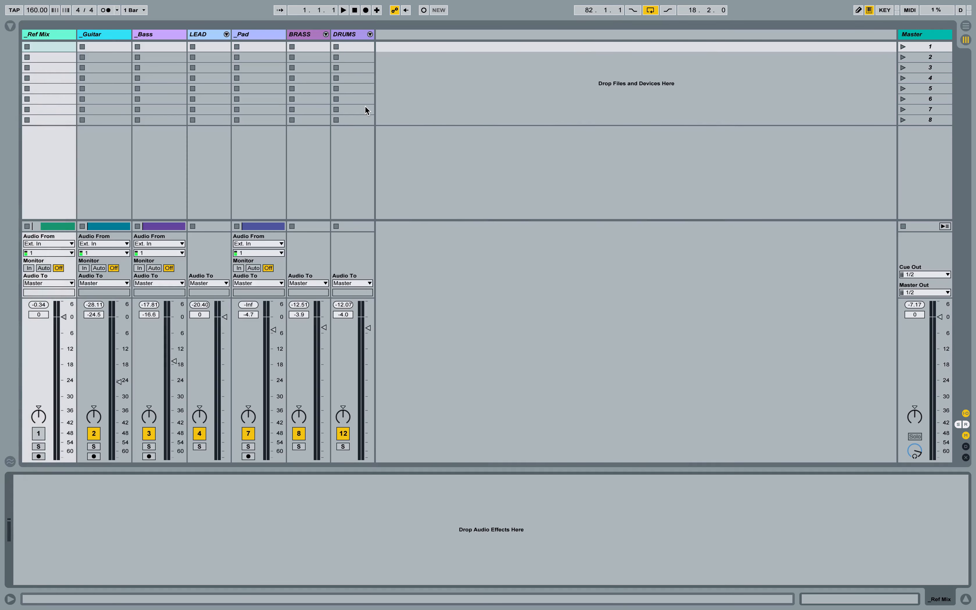
click(370, 35)
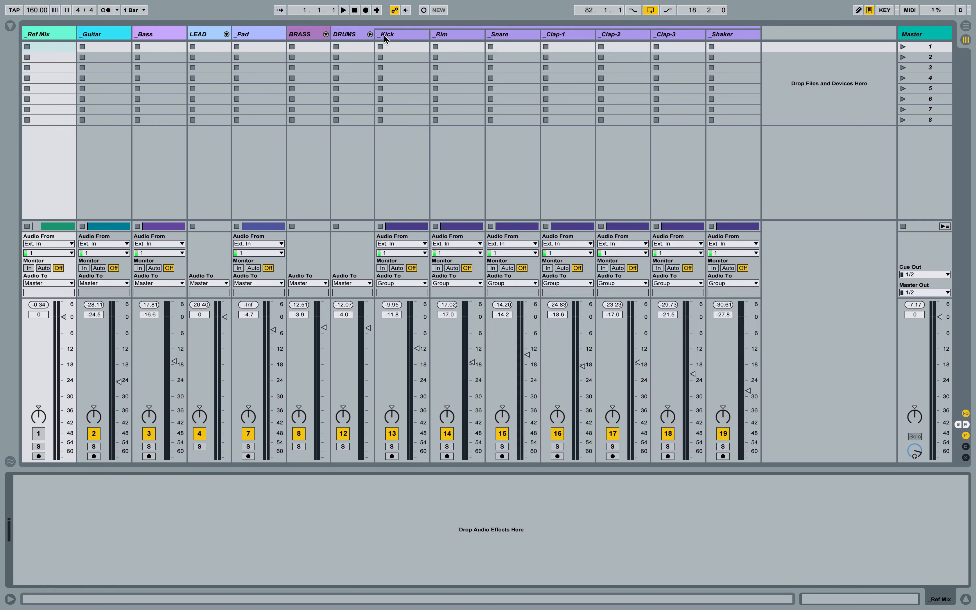
click(407, 35)
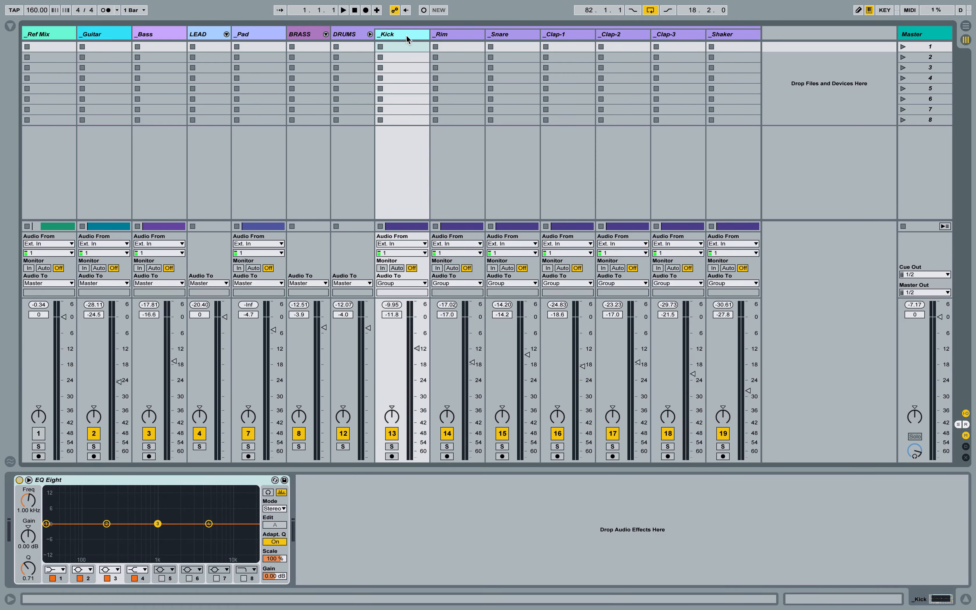
click(391, 447)
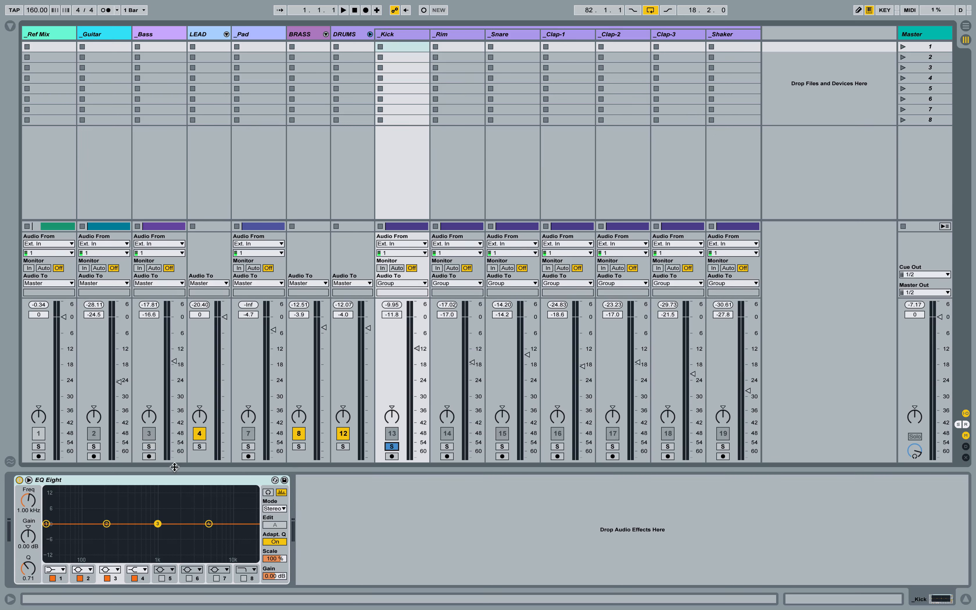
- Open EQ Eight's expanded graph view and enlarge it
click(123, 486)
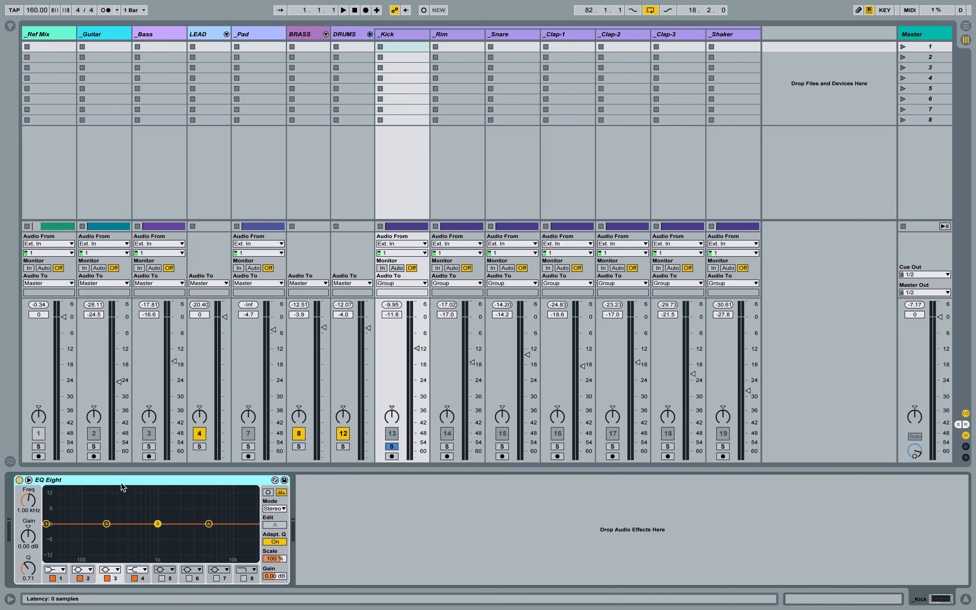
click(29, 480)
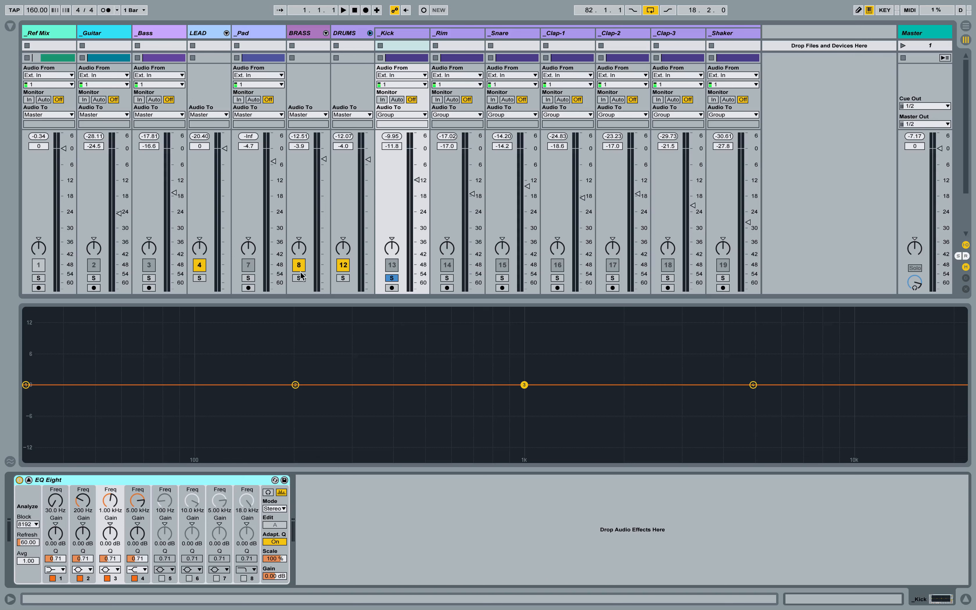
drag(316, 302, 314, 255)
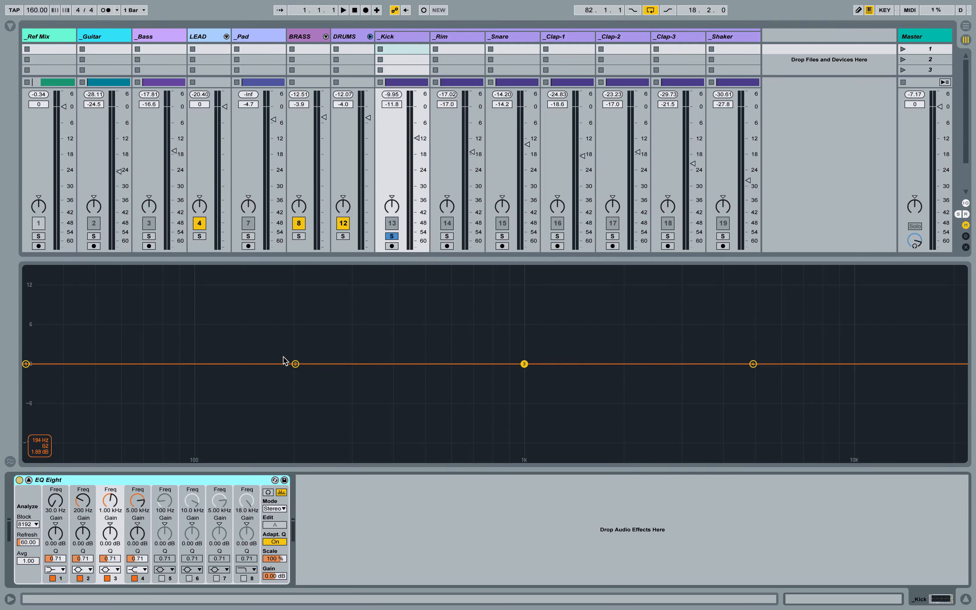
click(29, 480)
- Drag the four EQ bands to boost the lows, peak band 2, cut band 3 near 1 kHz, and lift the highs
drag(117, 389, 262, 329)
drag(508, 391, 487, 464)
drag(329, 391, 398, 314)
drag(684, 391, 685, 337)
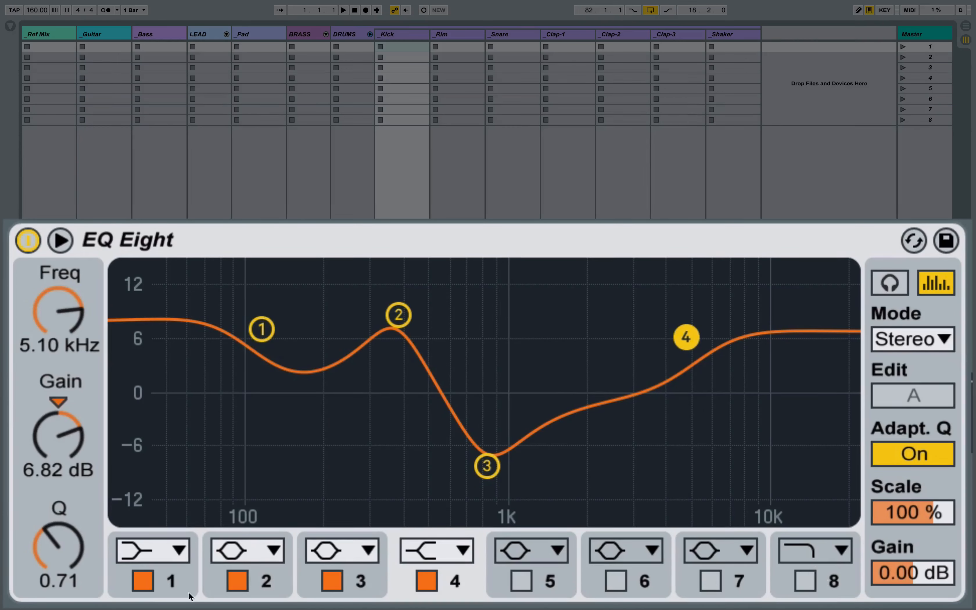
- Switch band 1 off and on to compare the curve with and without it
click(144, 575)
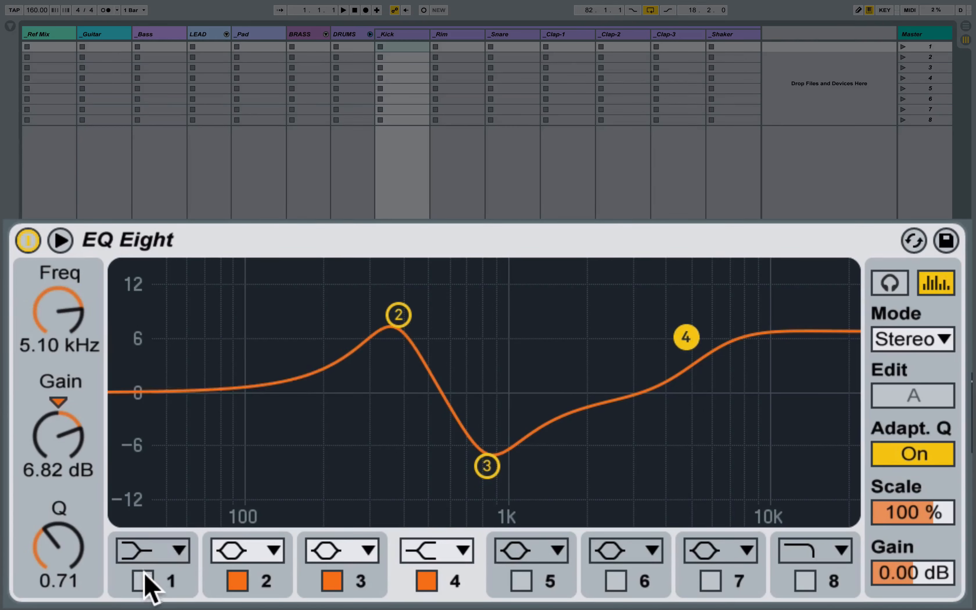
click(144, 574)
click(143, 572)
click(143, 575)
- Browse band 1's filter type options without changing them
click(171, 552)
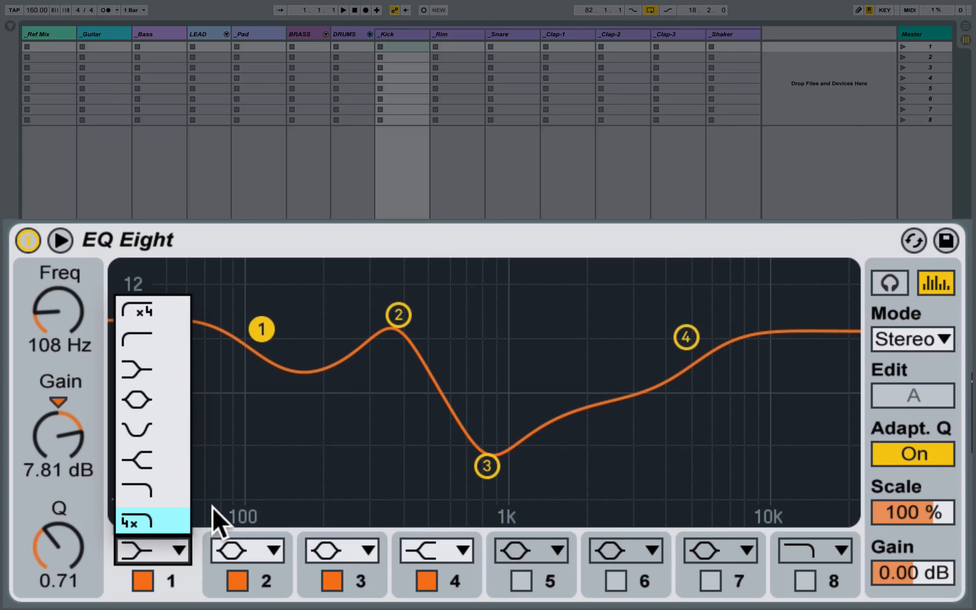
click(240, 508)
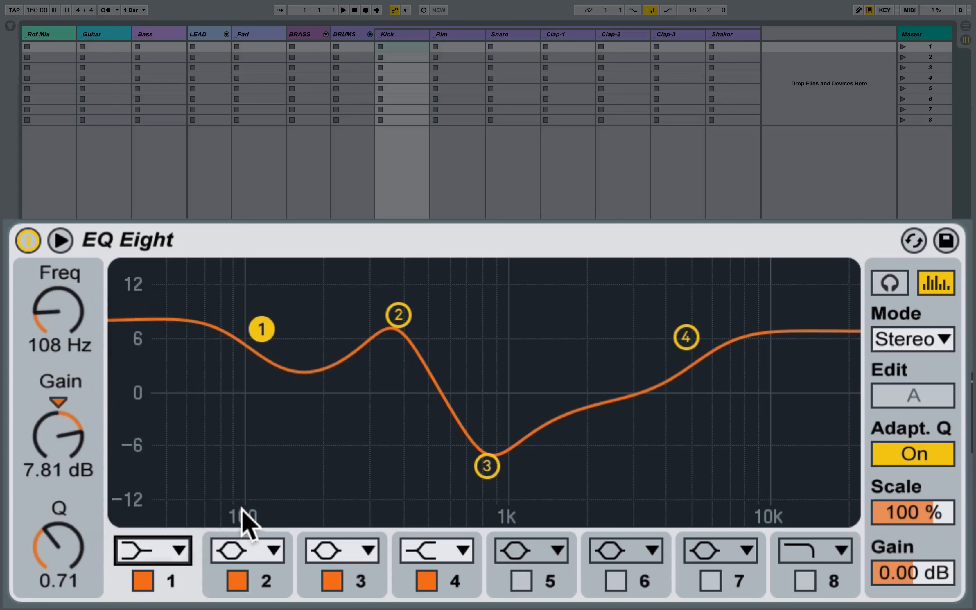
click(178, 559)
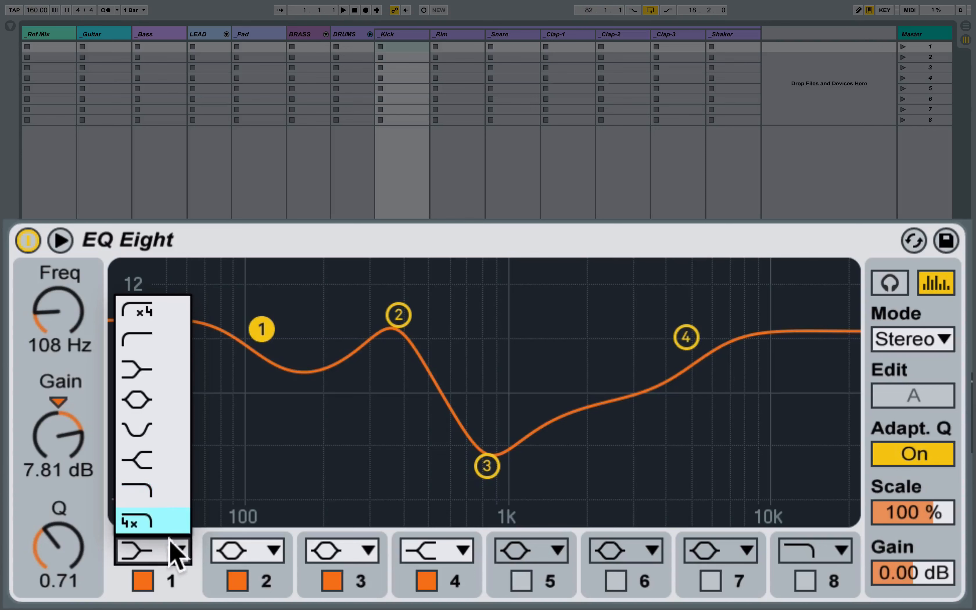
click(168, 548)
- Set band 1 to 137 Hz and -9.29 dB gain and lower its Q
click(142, 582)
click(143, 581)
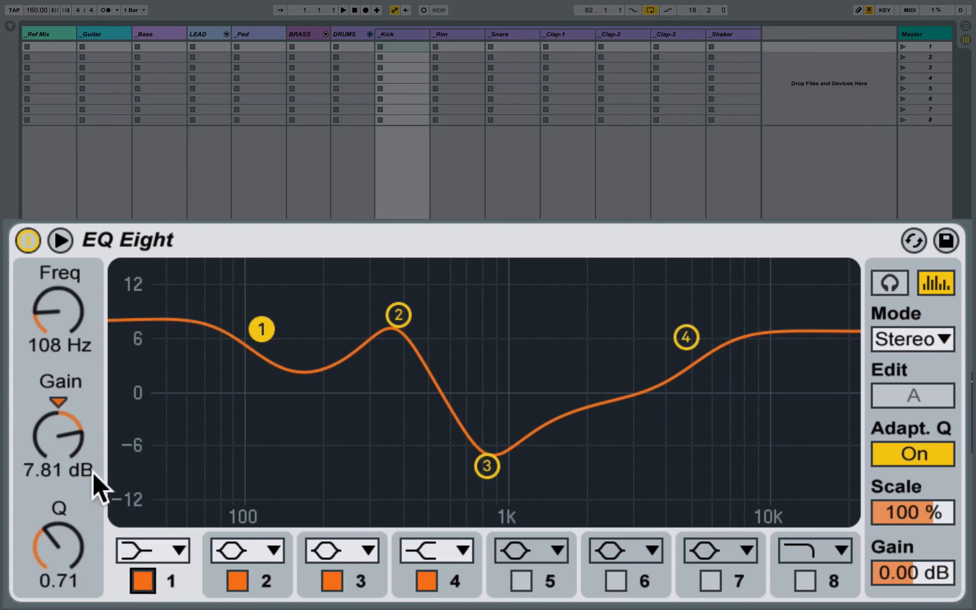
mouse_move(71, 331)
mouse_down()
mouse_move(71, 274)
mouse_move(71, 345)
mouse_move(71, 324)
mouse_up()
drag(57, 398, 56, 441)
drag(58, 541, 52, 563)
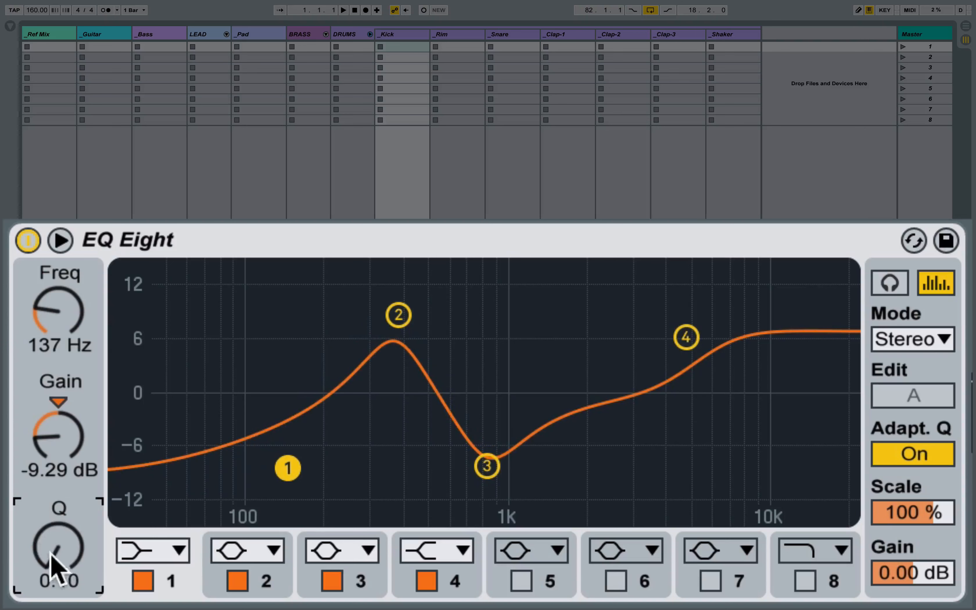
- Select band 2 and set its Q to 0.10
click(399, 315)
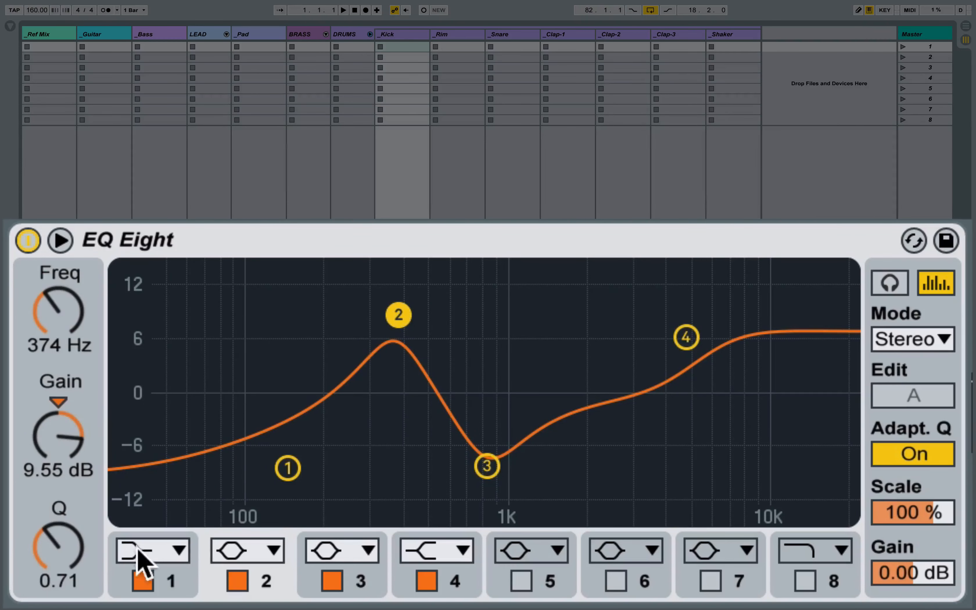
mouse_move(59, 562)
mouse_down()
mouse_move(59, 494)
mouse_move(58, 593)
mouse_move(58, 492)
mouse_move(58, 597)
mouse_move(65, 554)
mouse_up()
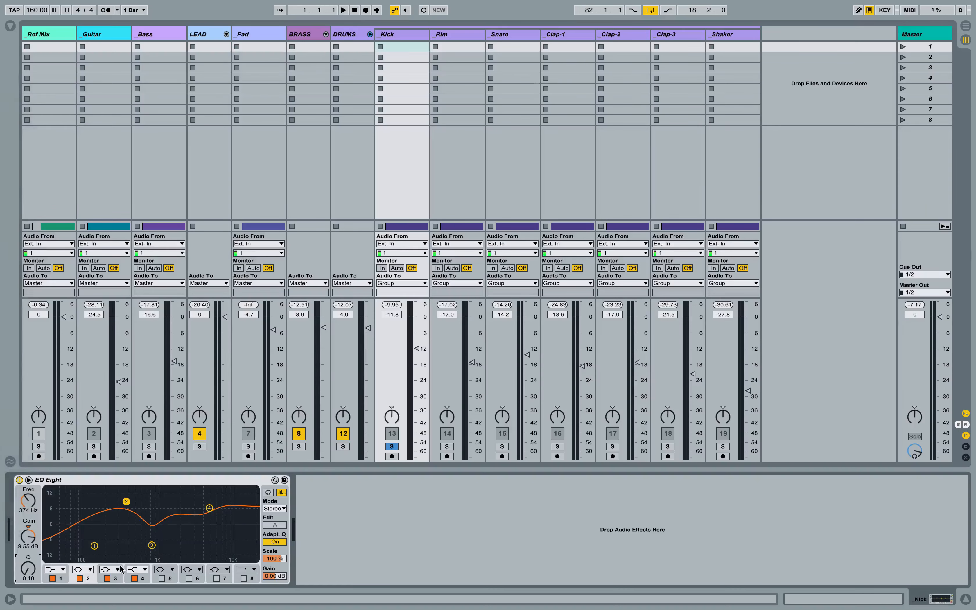
- Lower band 2's frequency to 200 Hz and switch off bands 2 and 3
click(29, 502)
drag(28, 501, 28, 520)
click(80, 578)
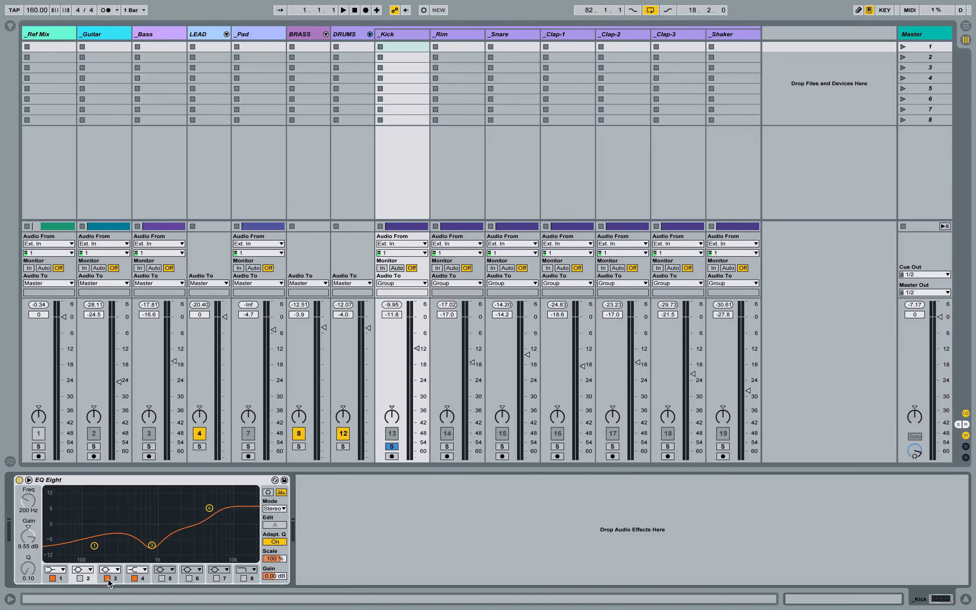
click(107, 579)
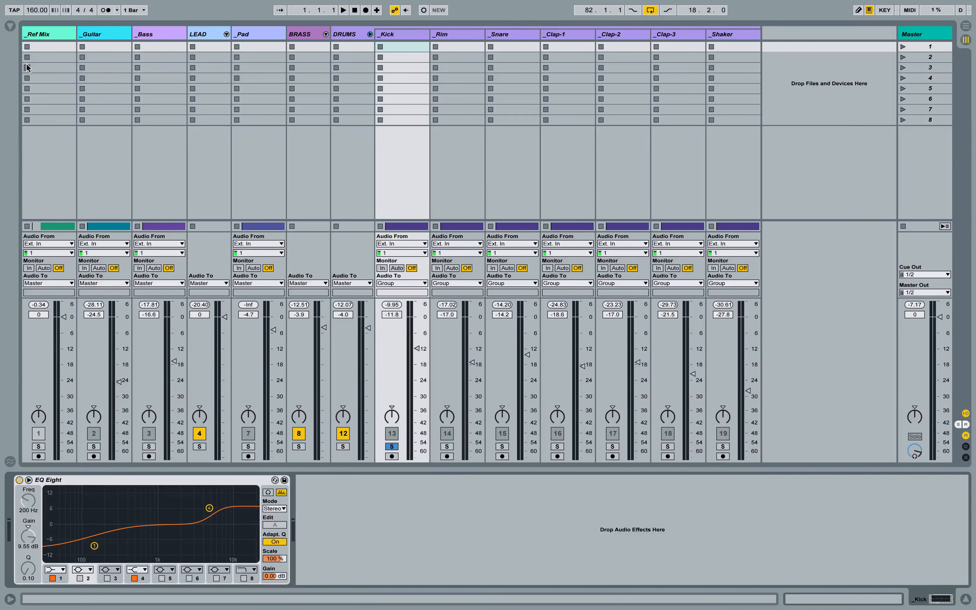
- Reload EQ Eight on the _Kick track with its default preset and hide the browser
click(10, 26)
drag(110, 465, 86, 485)
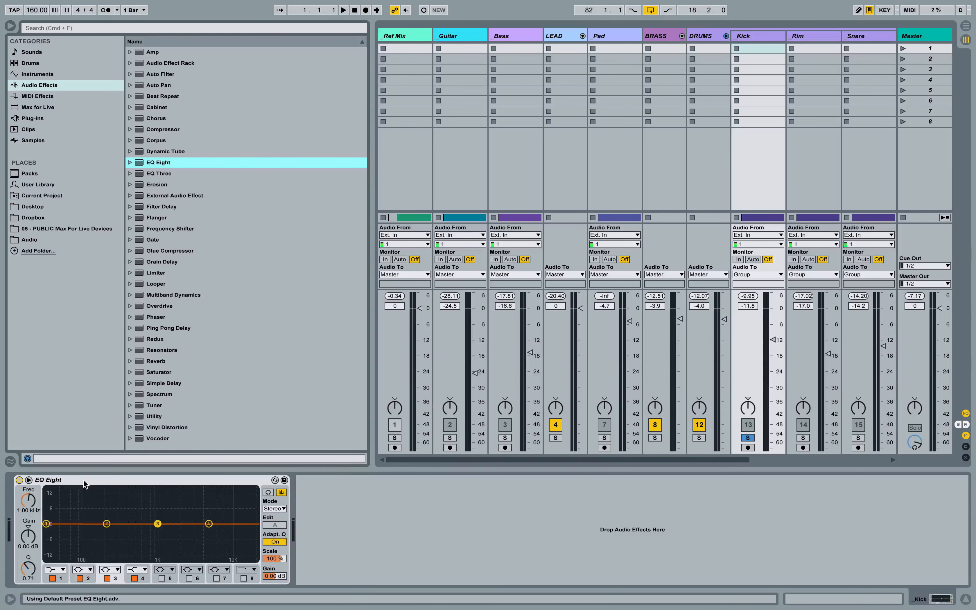
click(9, 27)
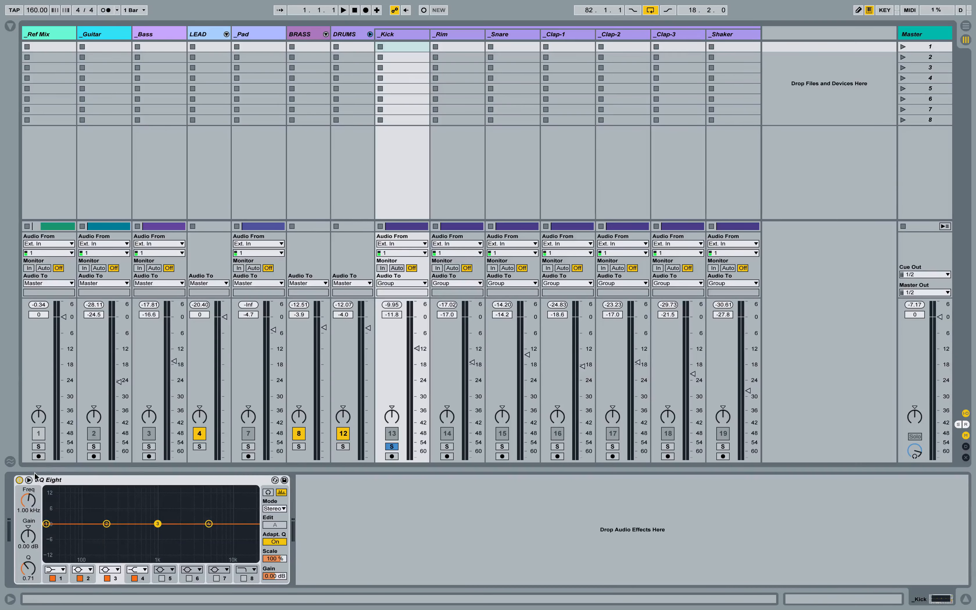
- Expand the EQ graph and drag band 1 slightly higher in frequency
click(29, 480)
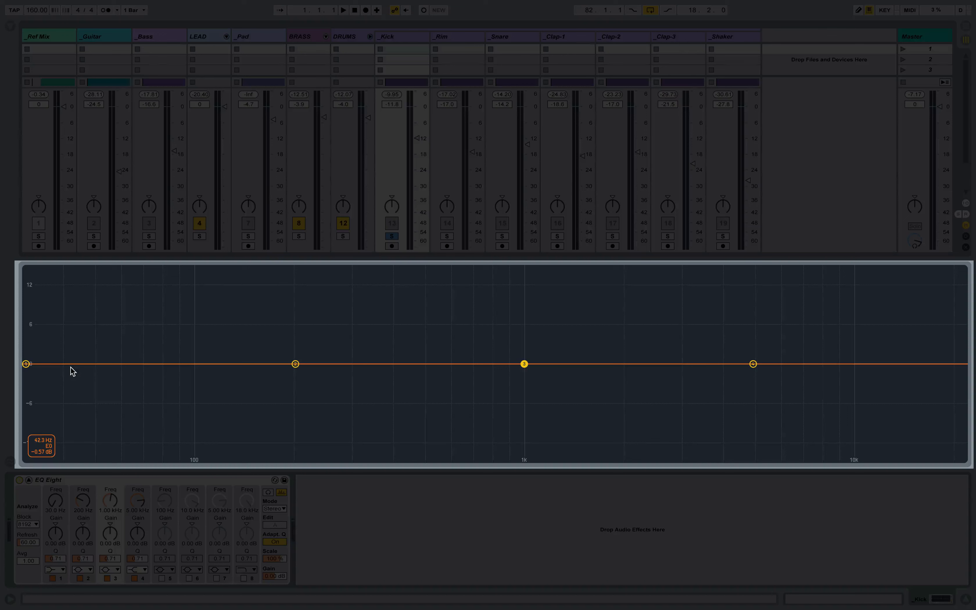
mouse_move(25, 363)
mouse_down()
mouse_move(37, 278)
mouse_move(25, 436)
mouse_move(33, 363)
mouse_up()
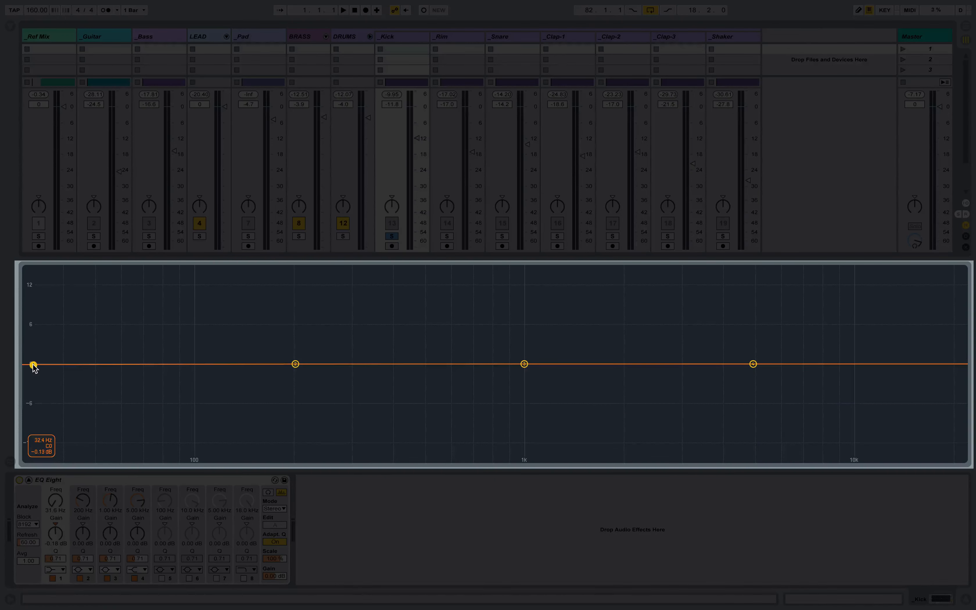